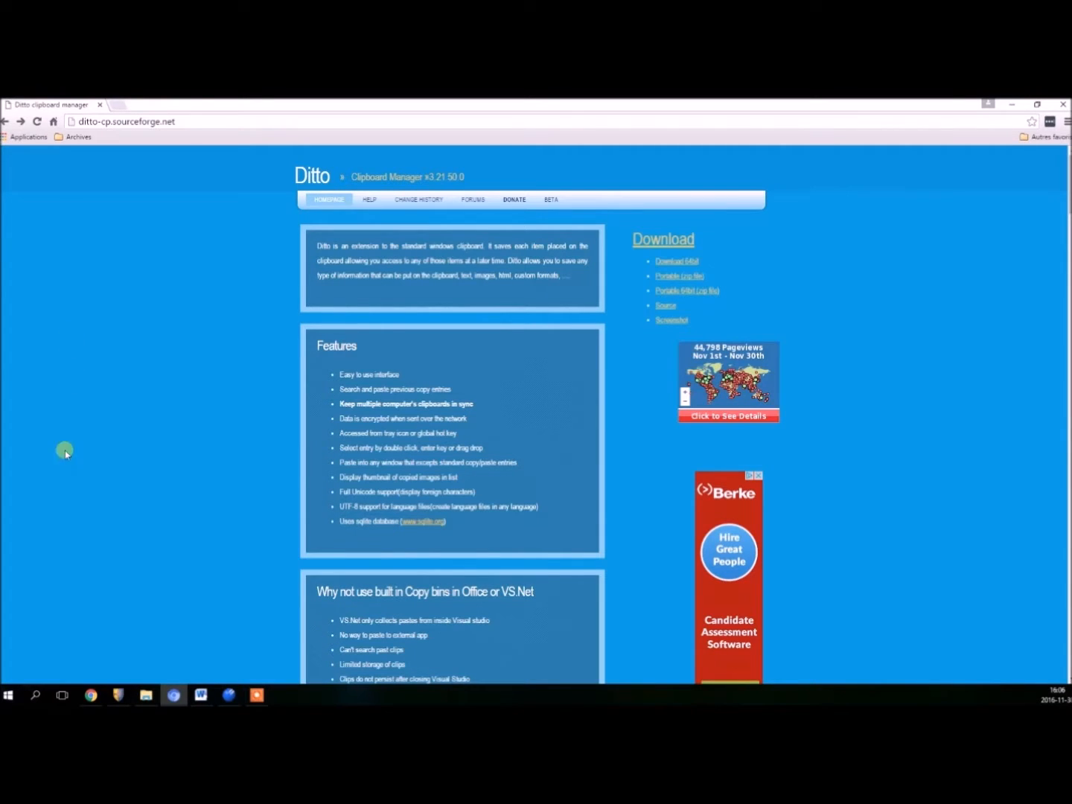
Review Ditto's general options and keyboard shortcuts, accept the settings, and switch to the Ditto test.docx document in Word
drag(1, 225, 321, 232)
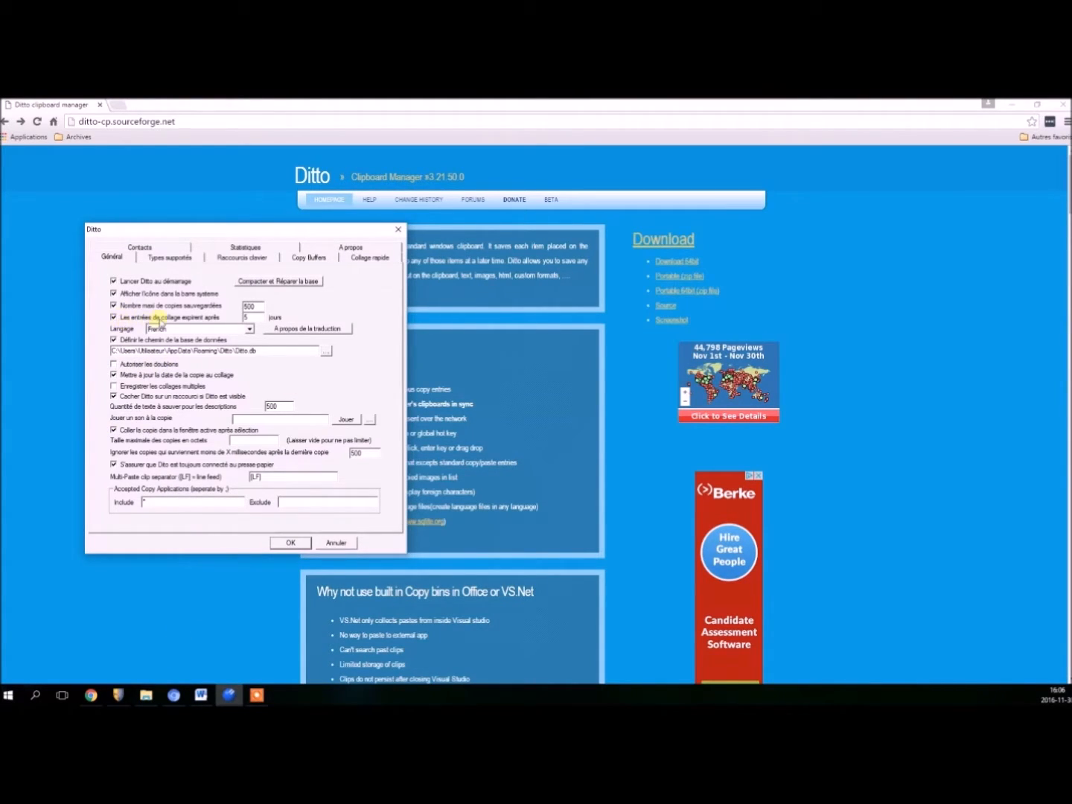
click(248, 259)
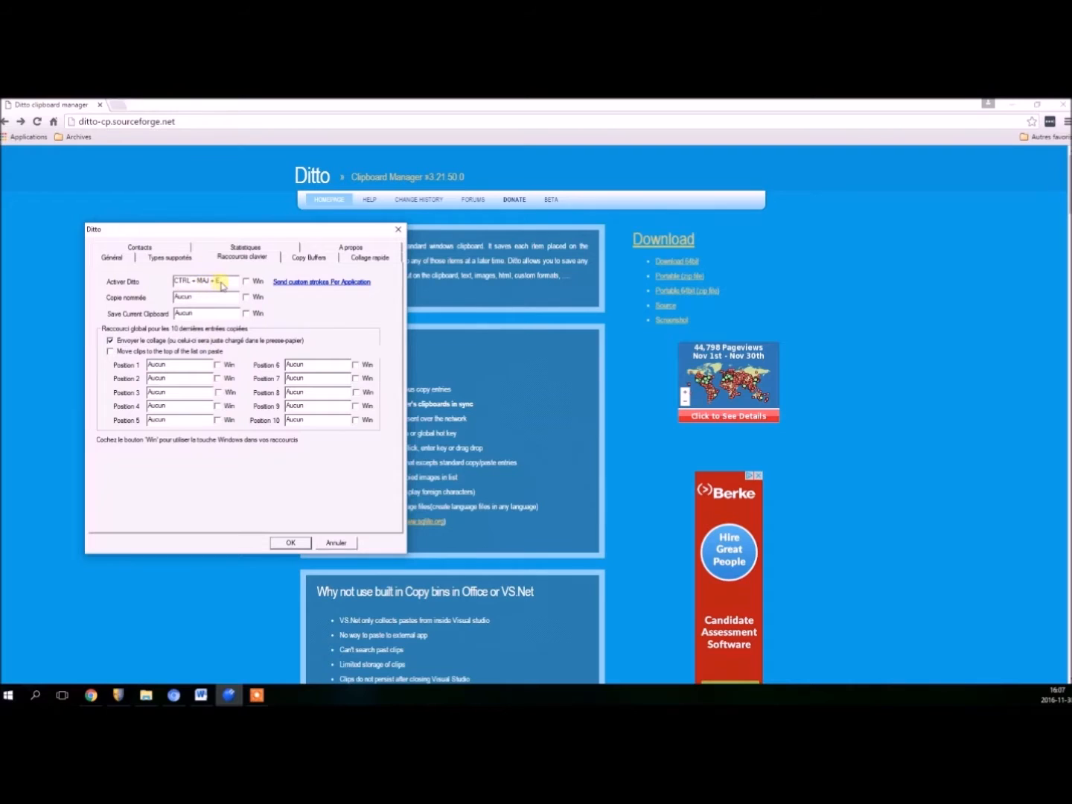
click(290, 543)
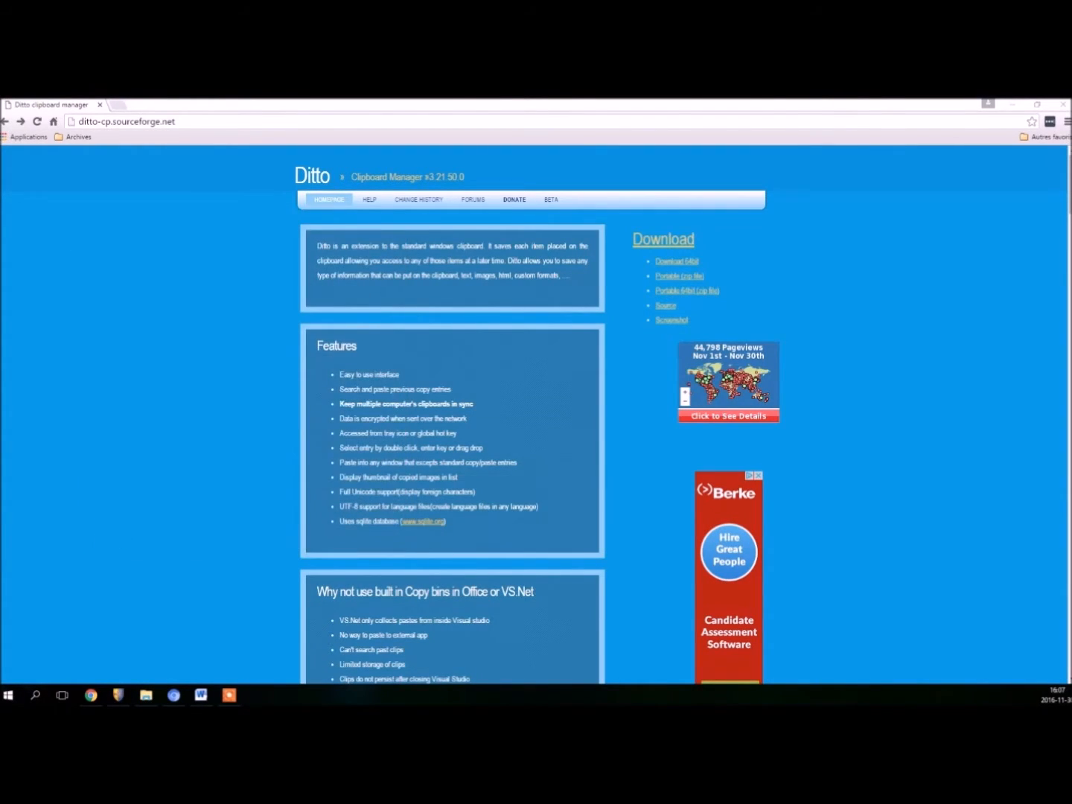
key(alt+Tab)
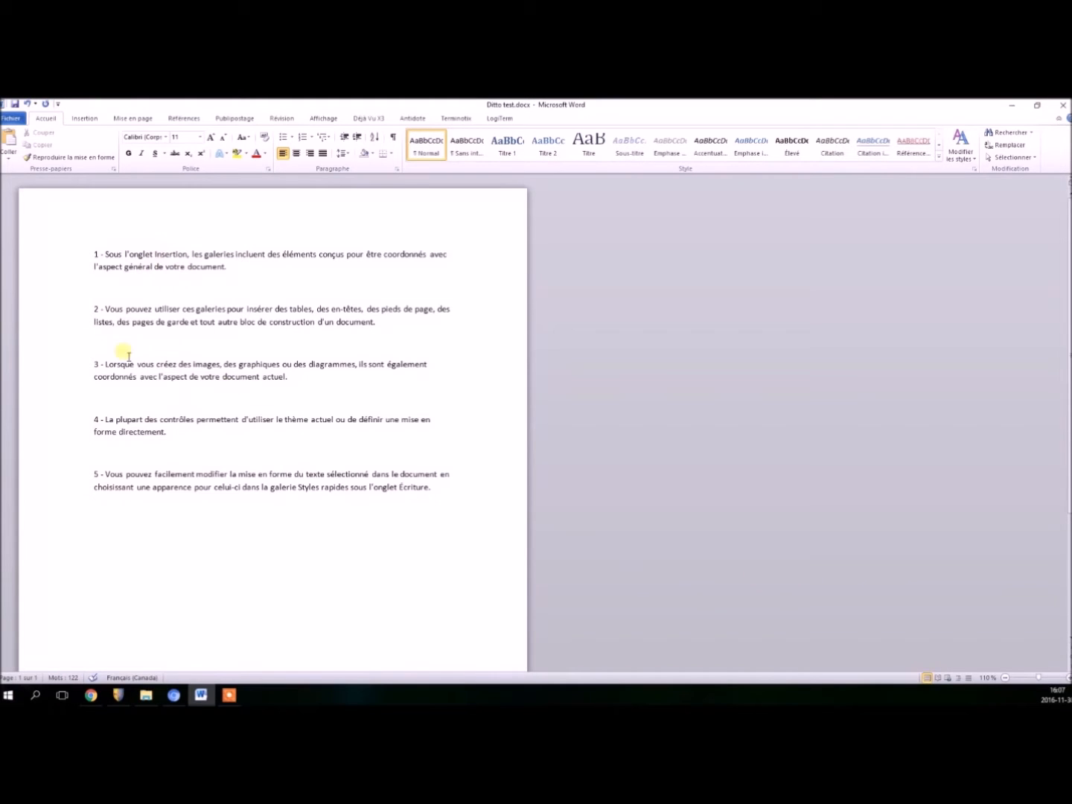
Copy paragraph 4 with the regular clipboard and paste it below paragraph 5
triple_click(186, 441)
key(ctrl+c)
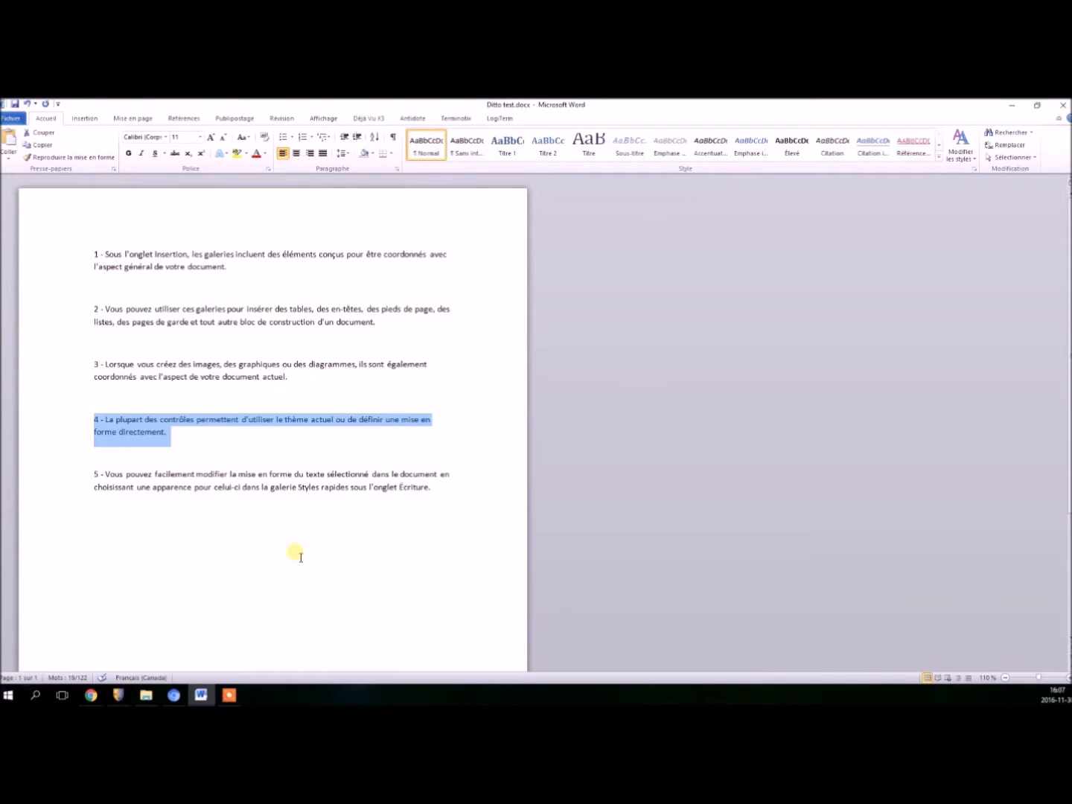
click(447, 517)
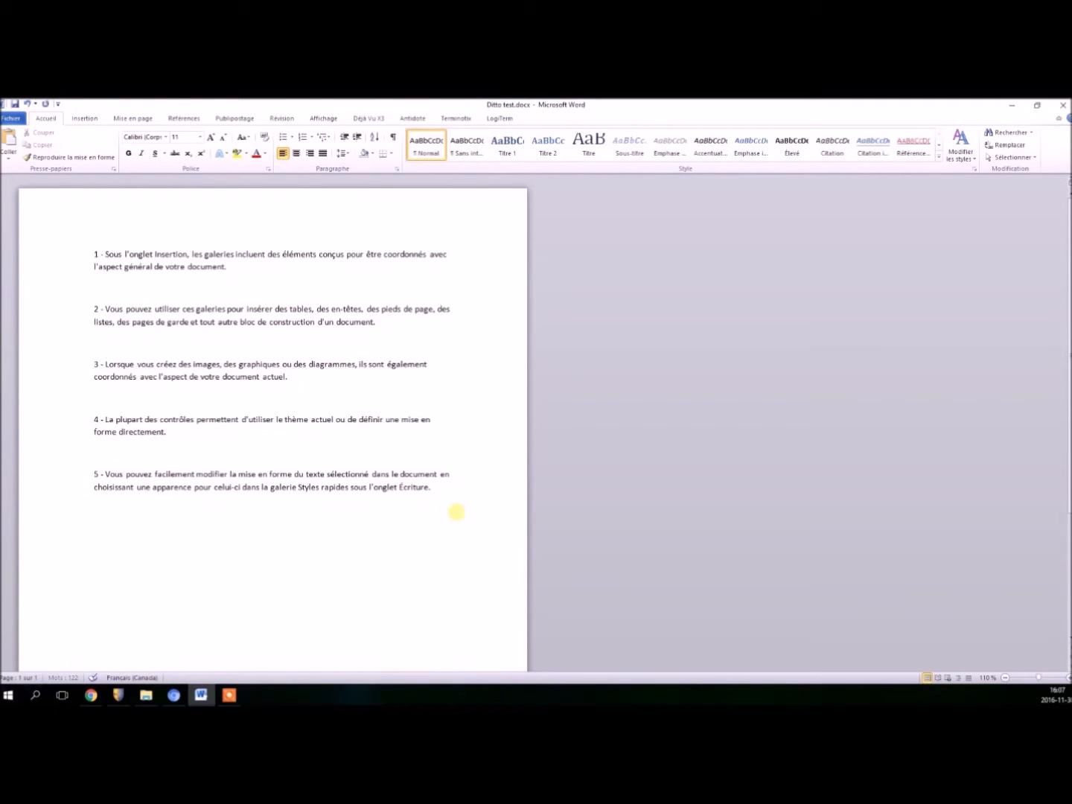
key(ctrl+v)
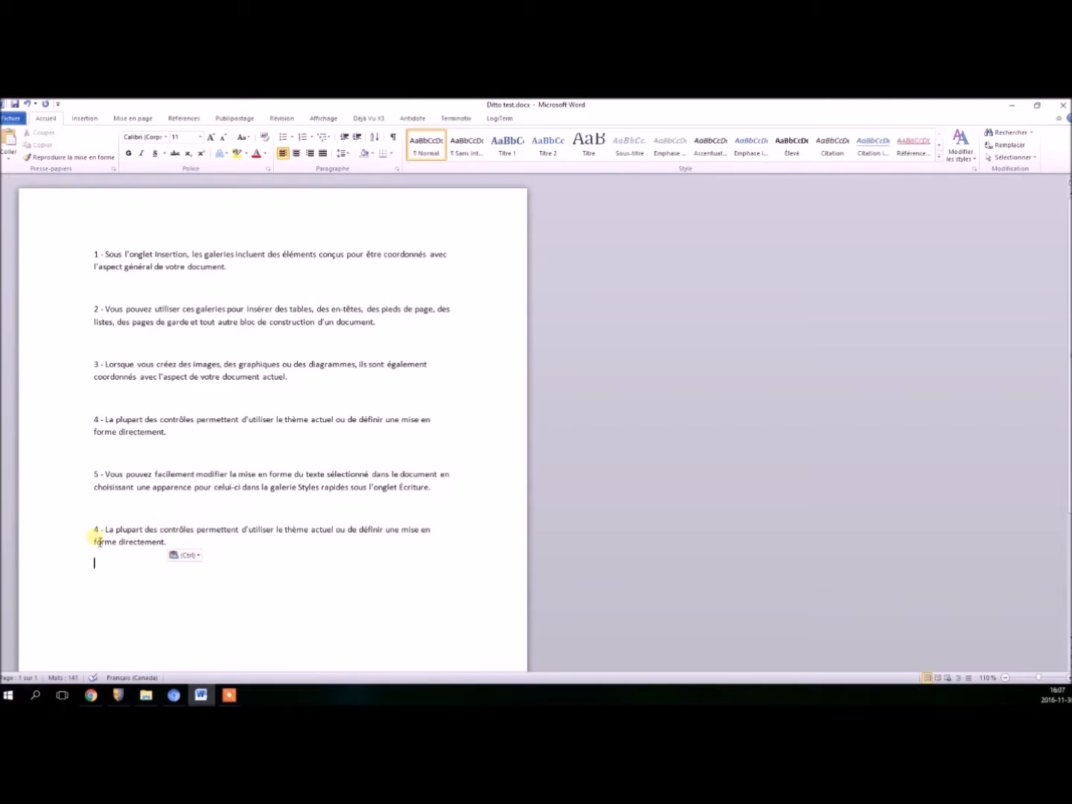
Copy paragraph 5 and paste it three times in a row below the pasted copy of paragraph 4
drag(440, 488, 71, 478)
key(ctrl+c)
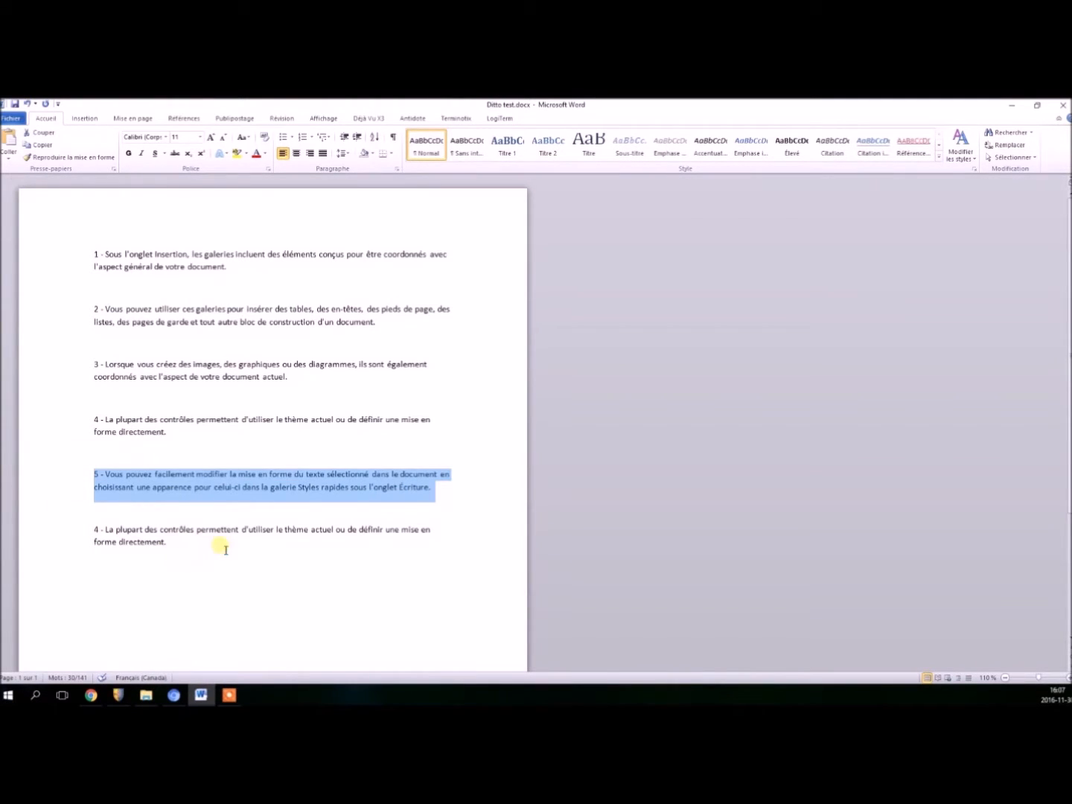
click(221, 544)
key(ctrl+v)
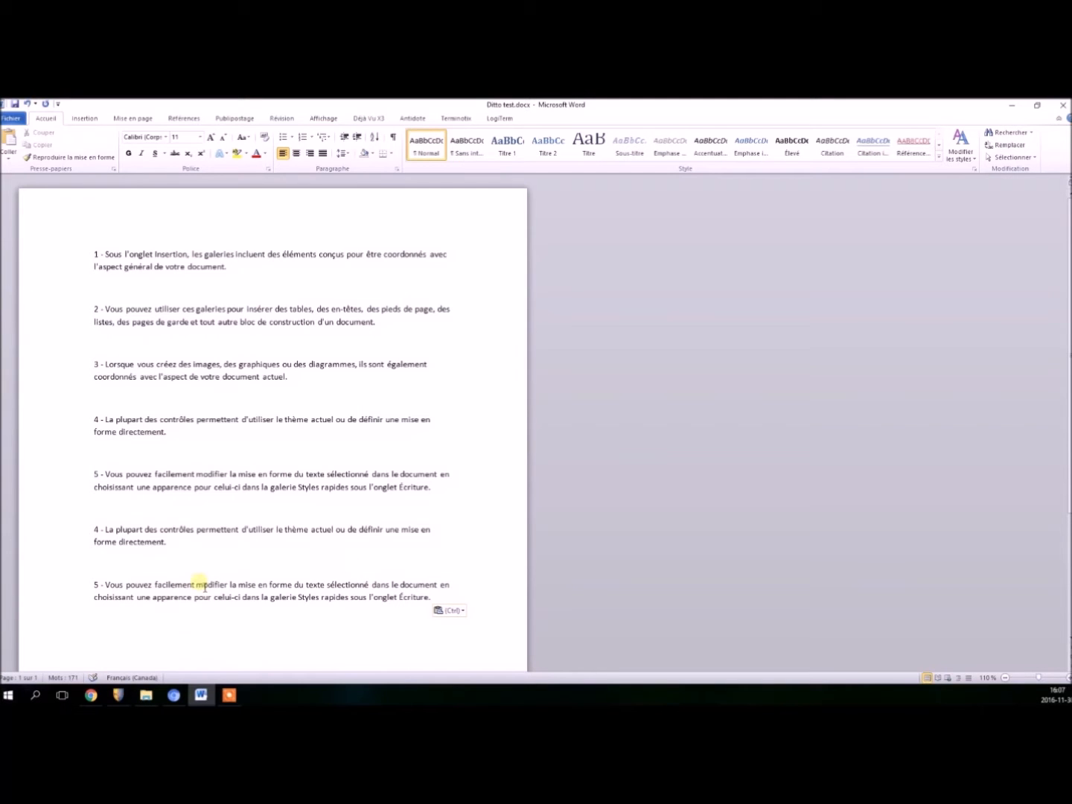
key(ctrl)
key(ctrl+v)
key(ctrl+v)
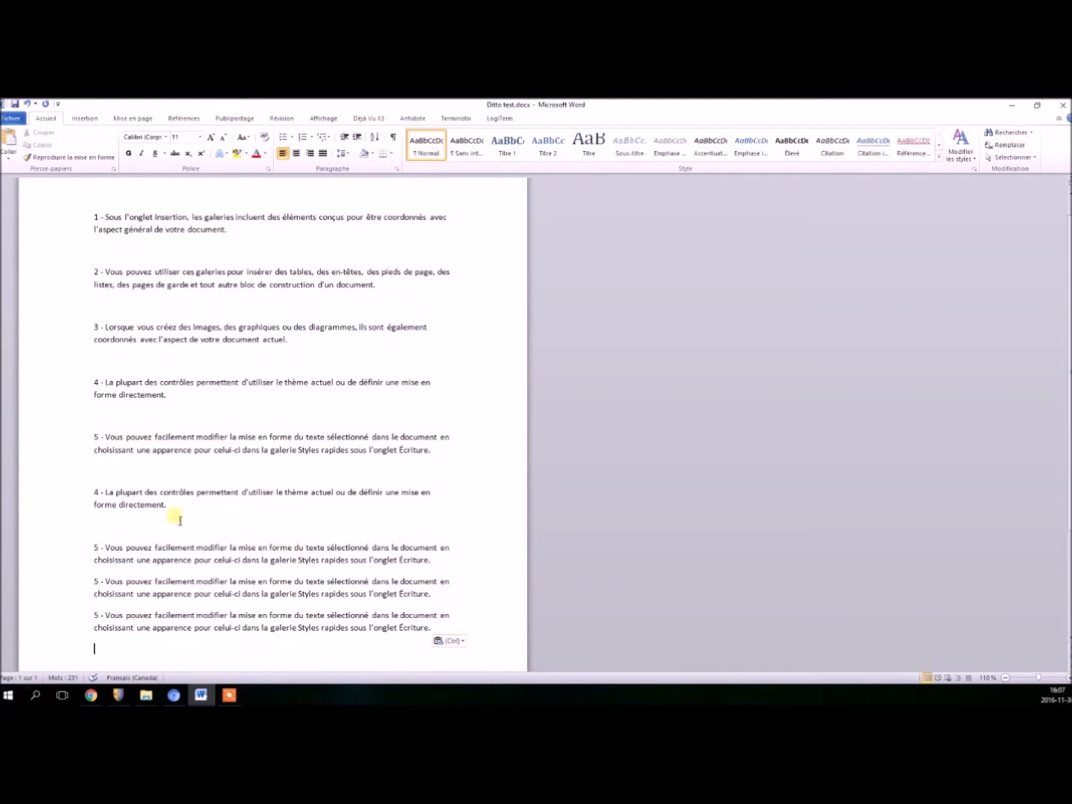
Delete all the pasted copies below the original paragraph 5
scroll(112, 566, up, 1)
scroll(111, 567, down, 1)
drag(461, 629, 70, 486)
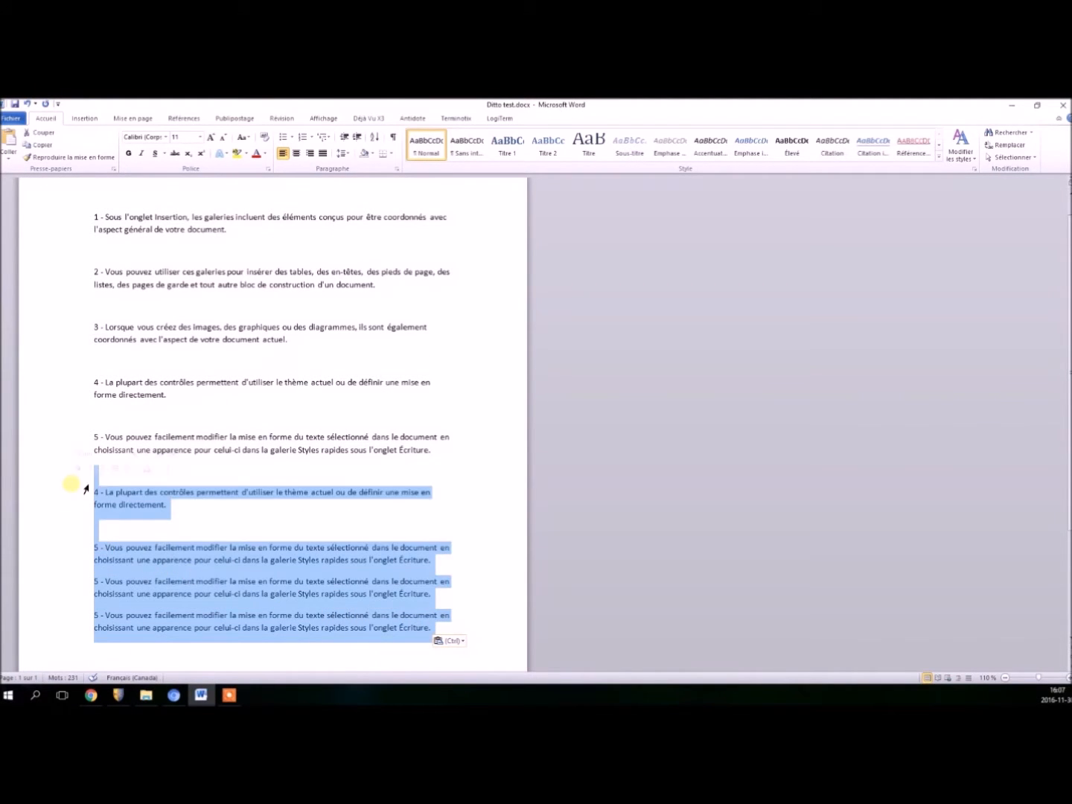
key(Delete)
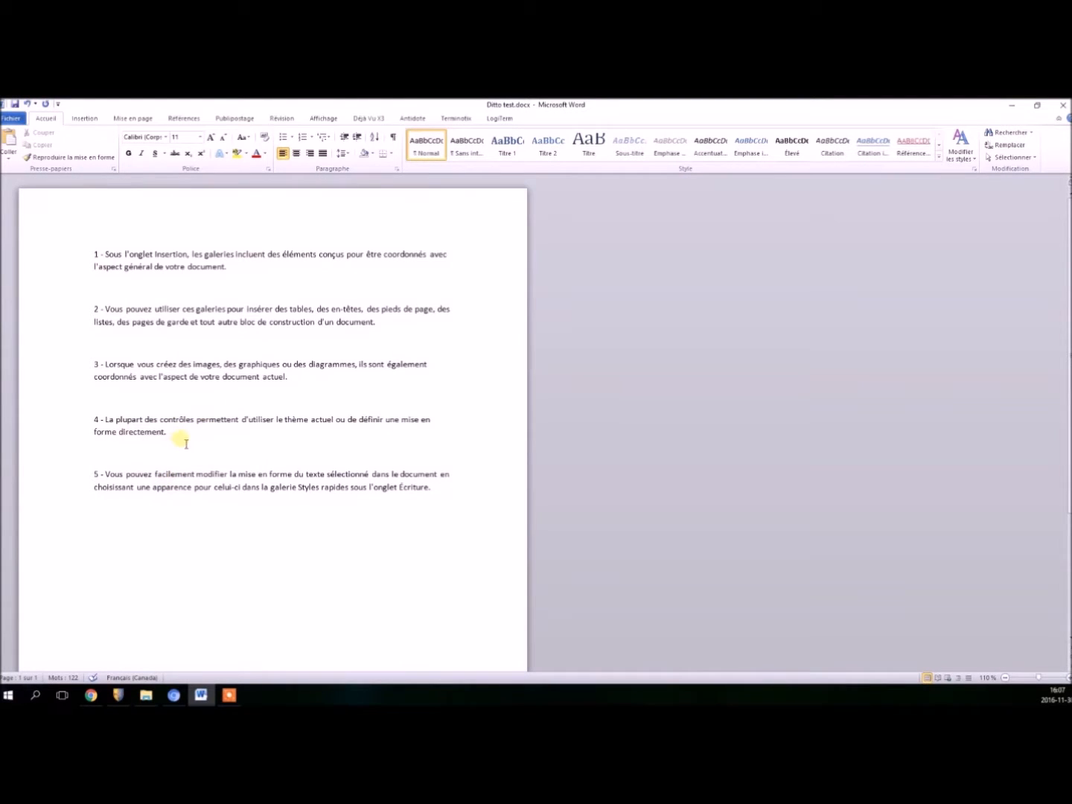
Copy each of the five paragraphs separately to the clipboard, working upward from paragraph 5 to paragraph 1
drag(435, 488, 96, 477)
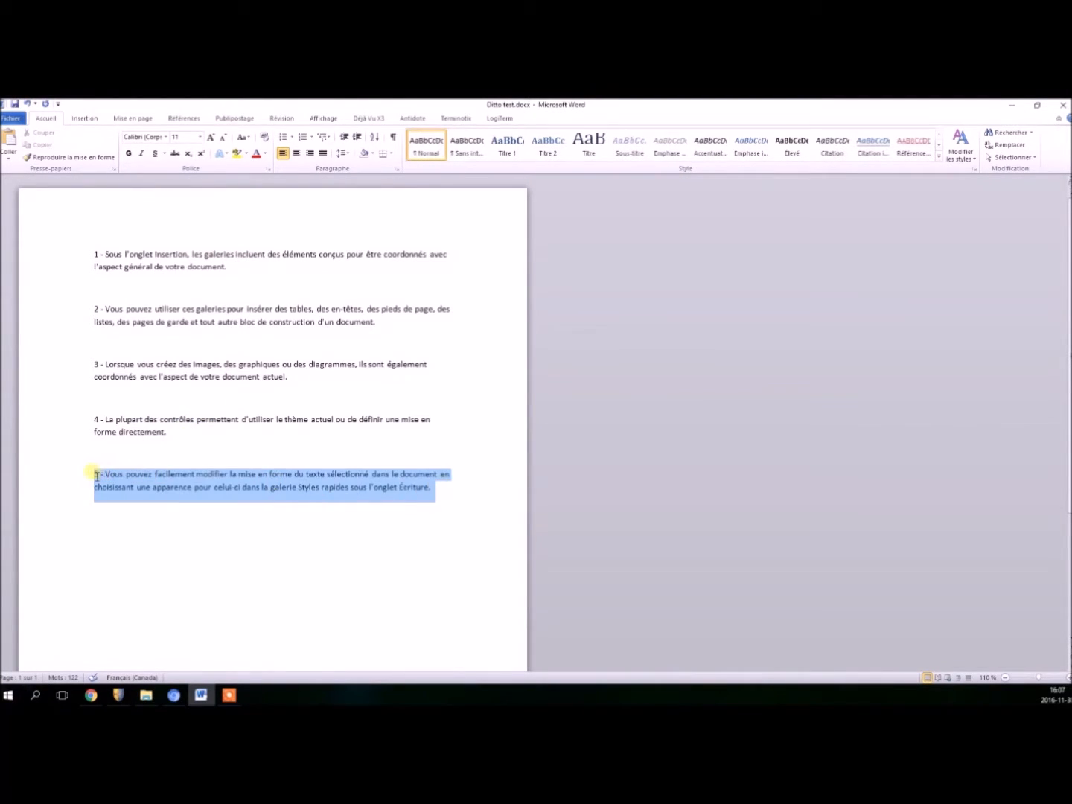
click(187, 436)
drag(189, 437, 96, 421)
drag(294, 377, 95, 365)
drag(383, 328, 97, 308)
key(ctrl+c)
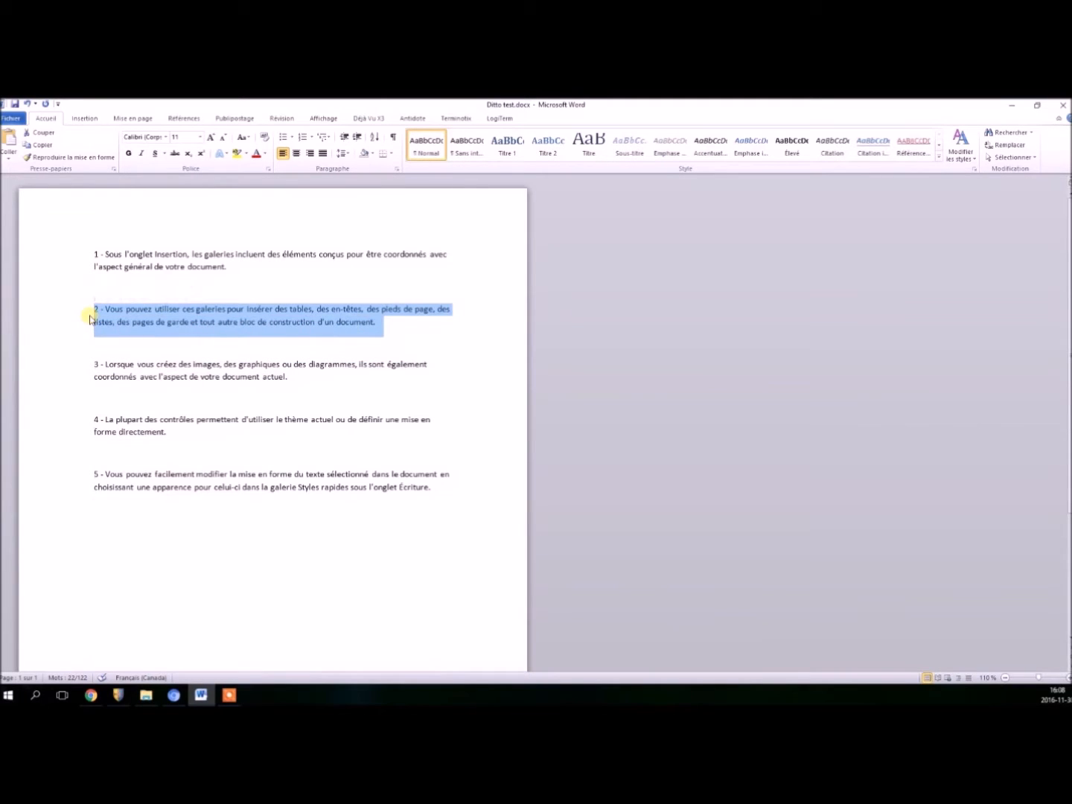
drag(242, 268, 63, 257)
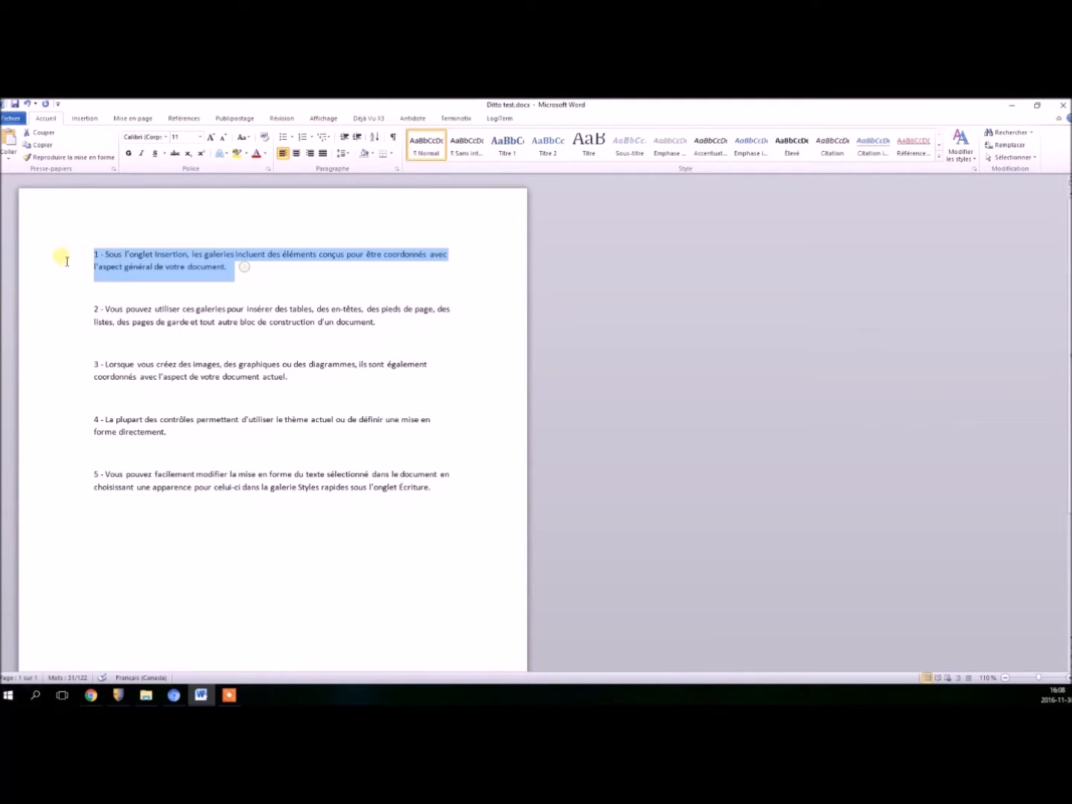
Paste the clips of paragraph 5 and paragraph 2 from the Ditto history below the last paragraph
click(430, 516)
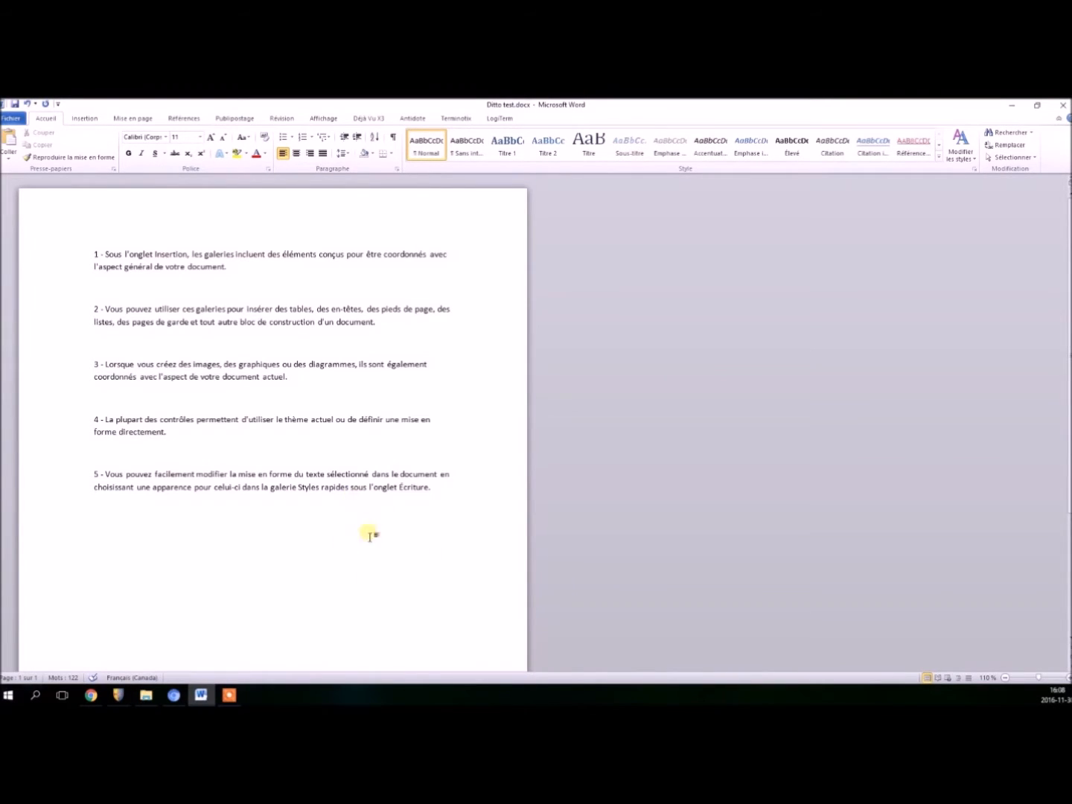
key(ctrl+grave)
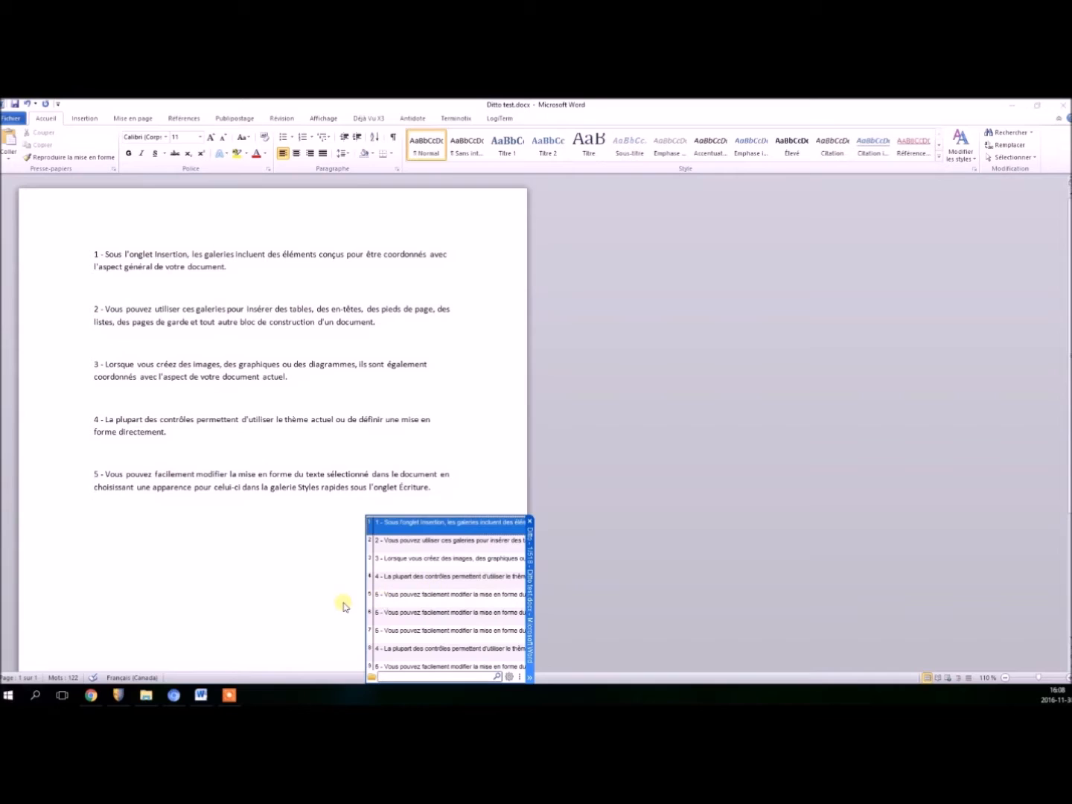
double_click(372, 599)
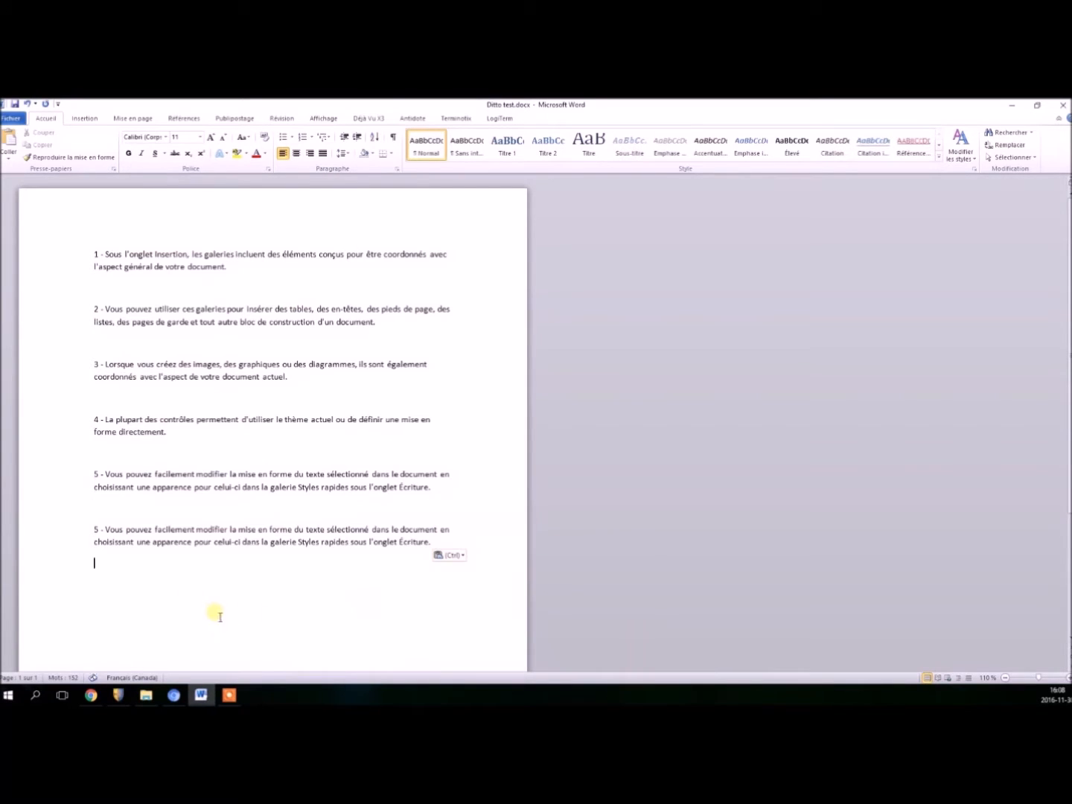
key(ctrl+grave)
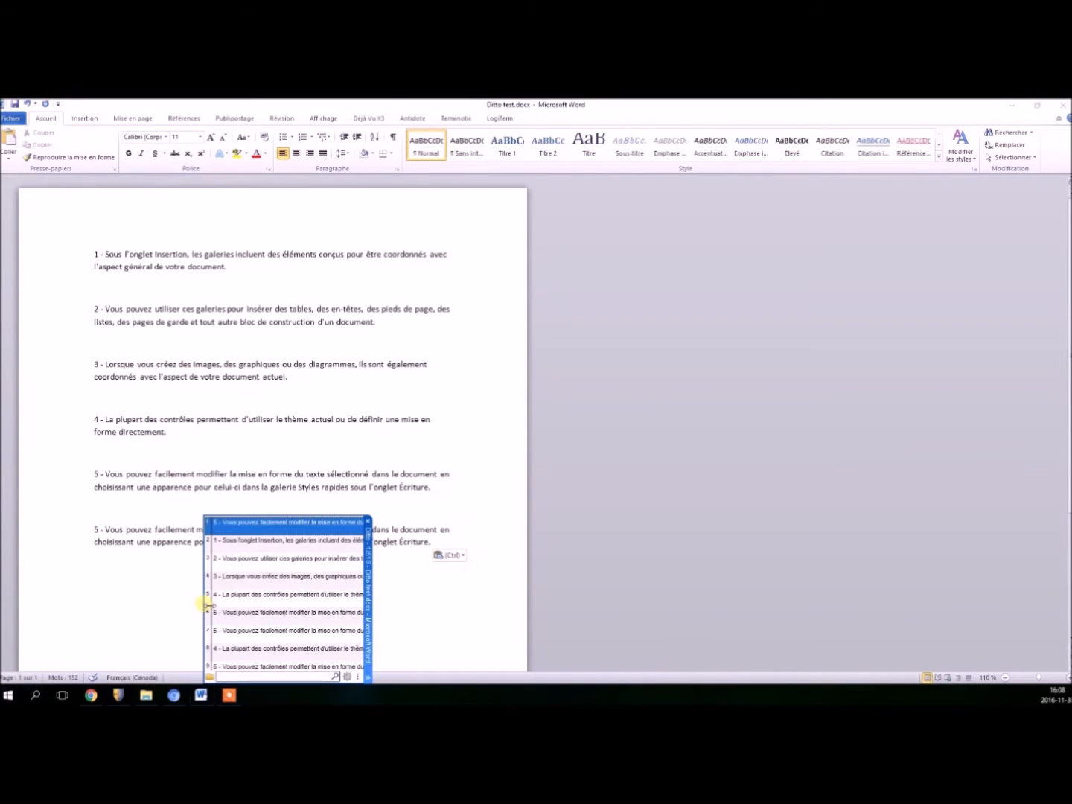
double_click(209, 559)
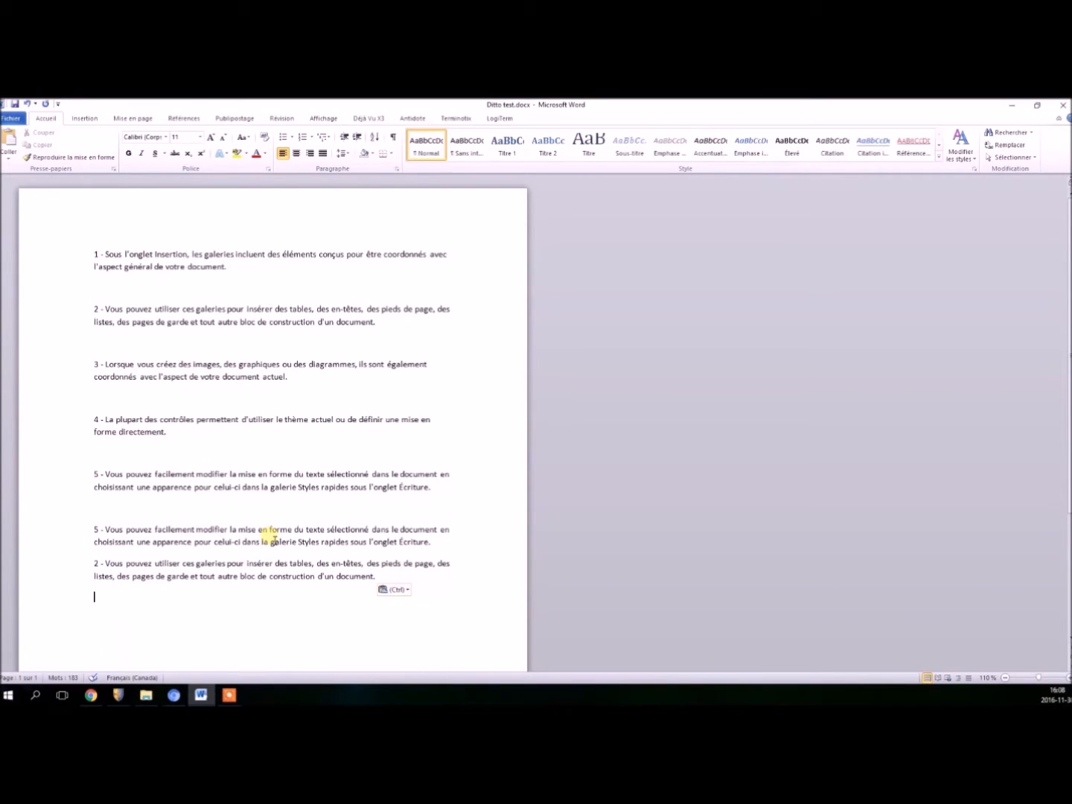
Select the first seven clips in the Ditto history and paste them together at the end of the document
key(ctrl+grave)
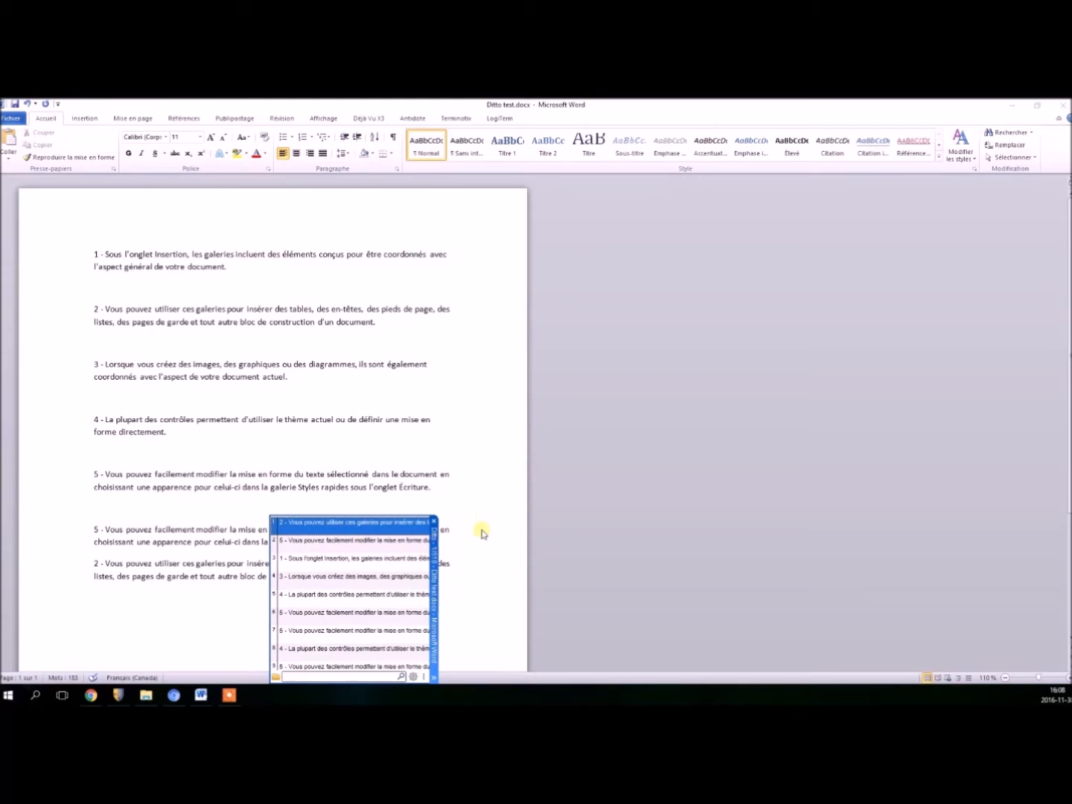
drag(334, 533, 329, 635)
key(Return)
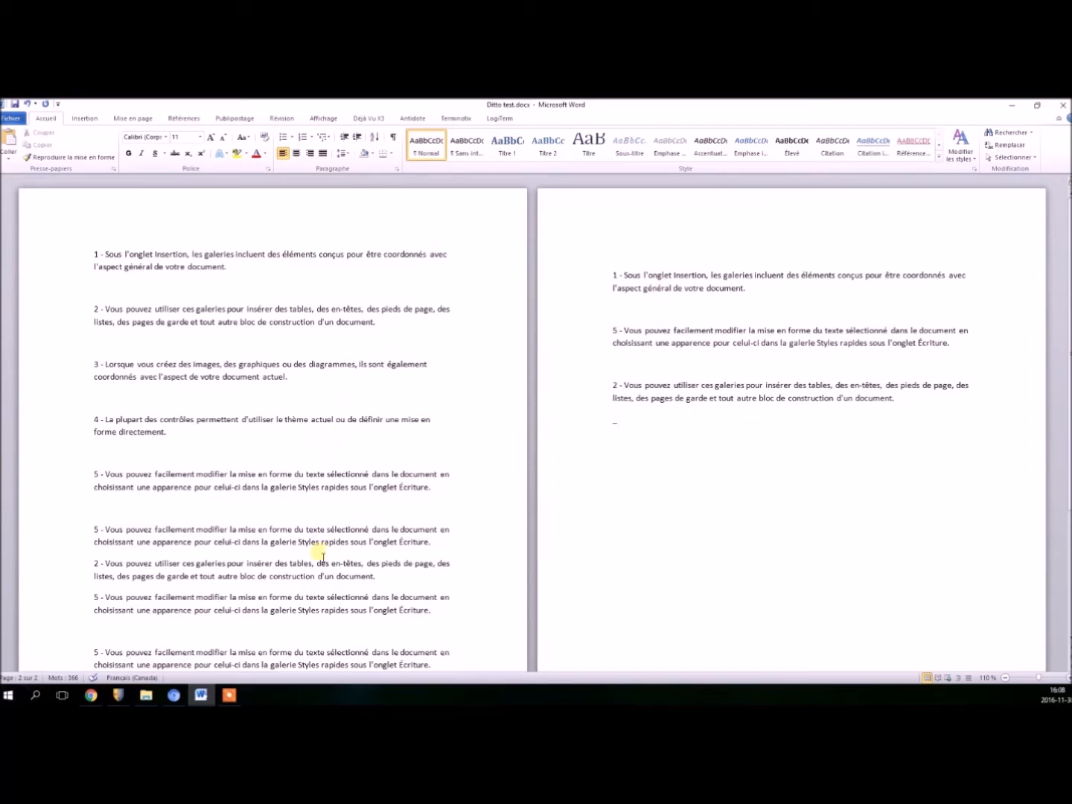
scroll(272, 501, down, 1)
scroll(271, 502, down, 1)
scroll(271, 492, up, 2)
Paste only the paragraph 5 clip from the Ditto history on a new line at the end of page two
key(Return)
key(ctrl+grave)
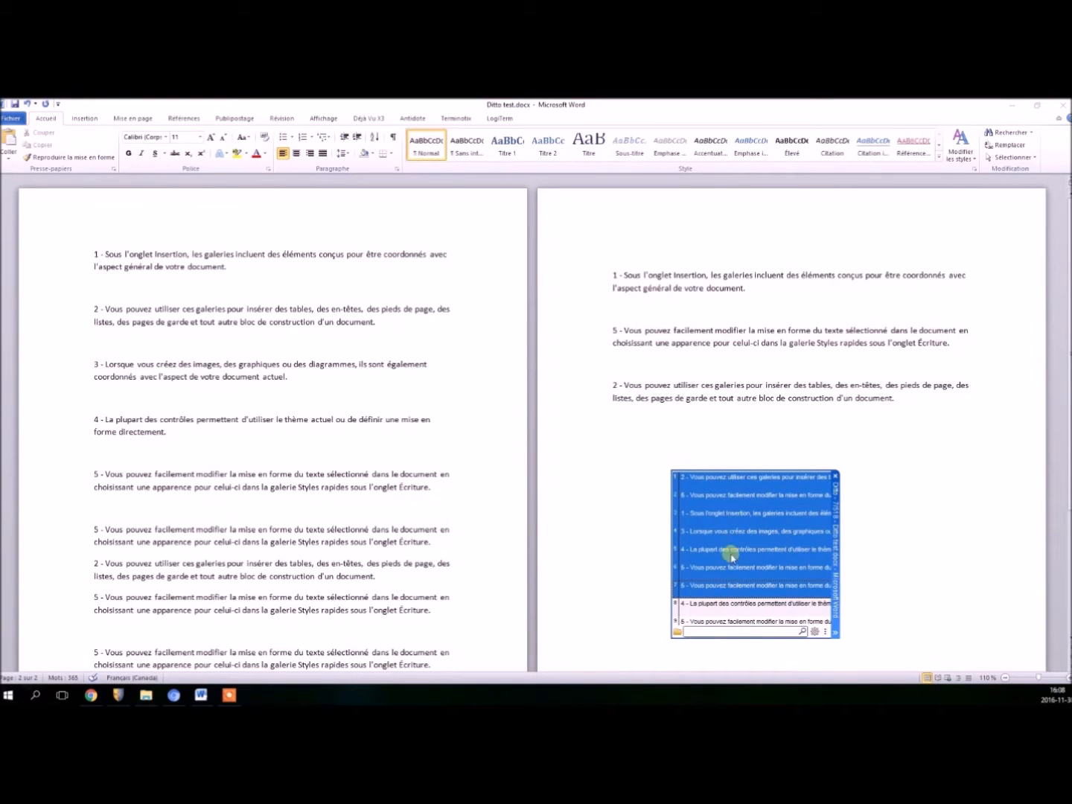
click(730, 497)
double_click(729, 496)
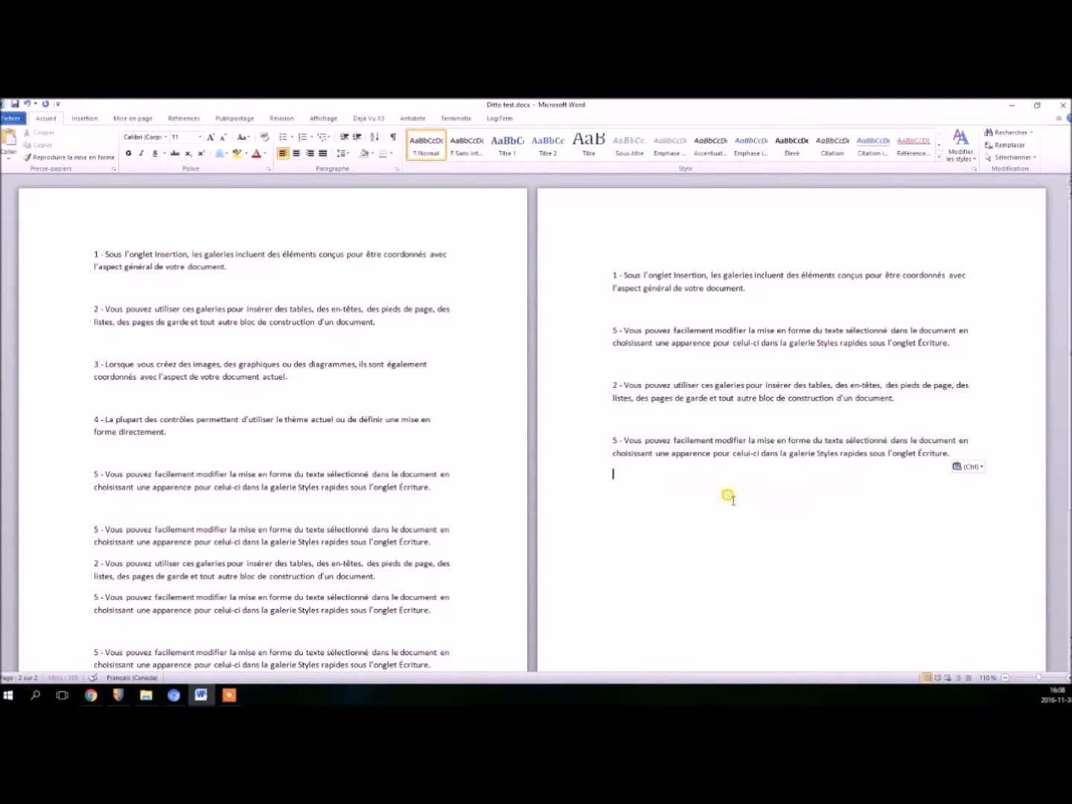